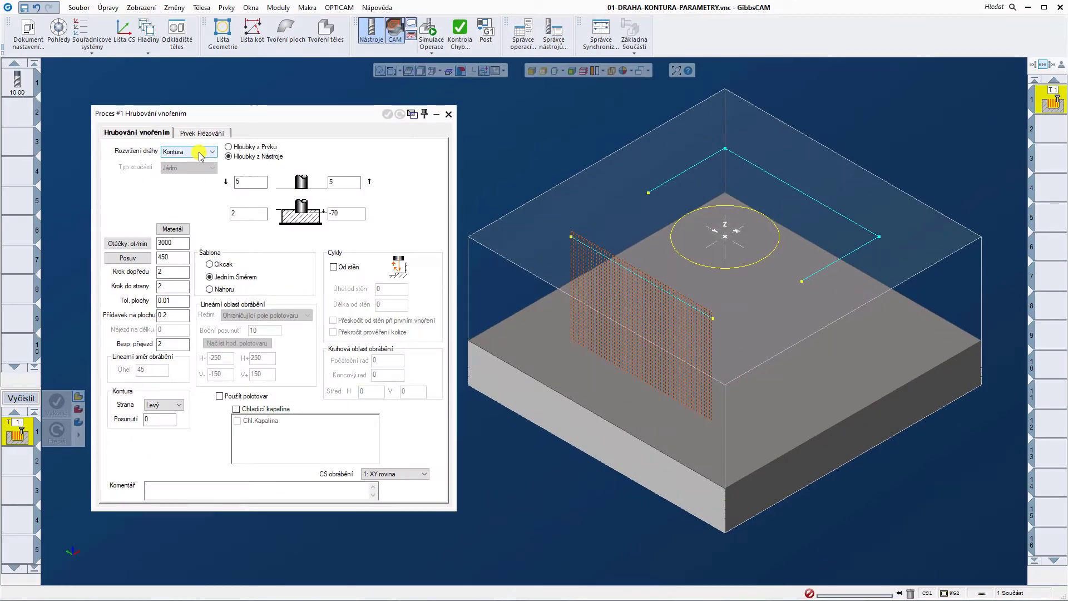
Step: Enable the Od stěn wall retract, keep Strana on Levý, and select the part solid
left_click(334, 268)
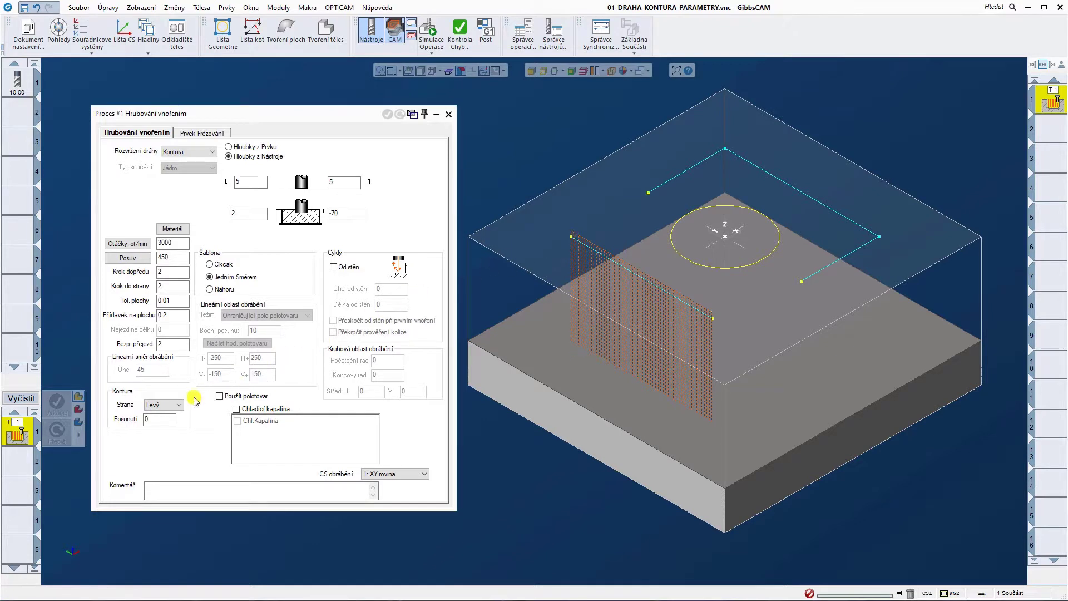
left_click(177, 405)
left_click(179, 407)
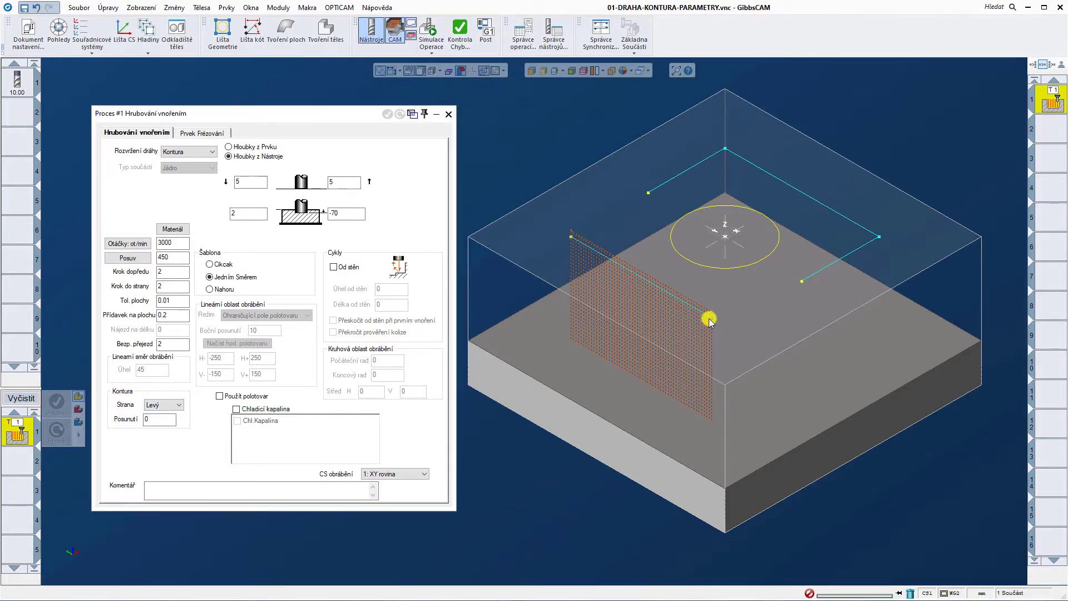
left_click(693, 394)
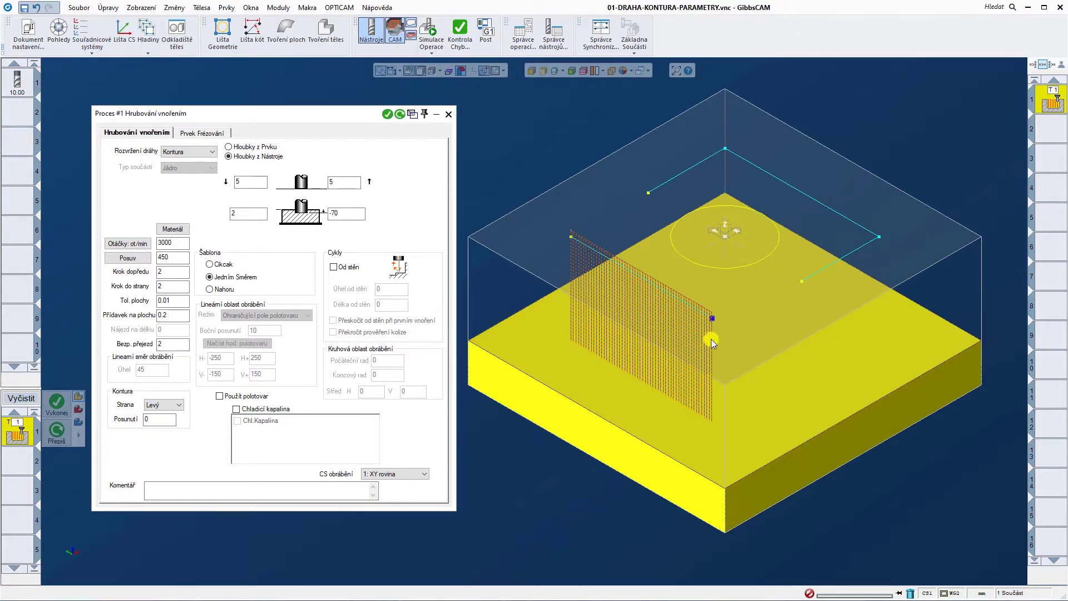
Step: Show the line contour's direction, then clear the direction marker
left_click(709, 317)
left_click(566, 242)
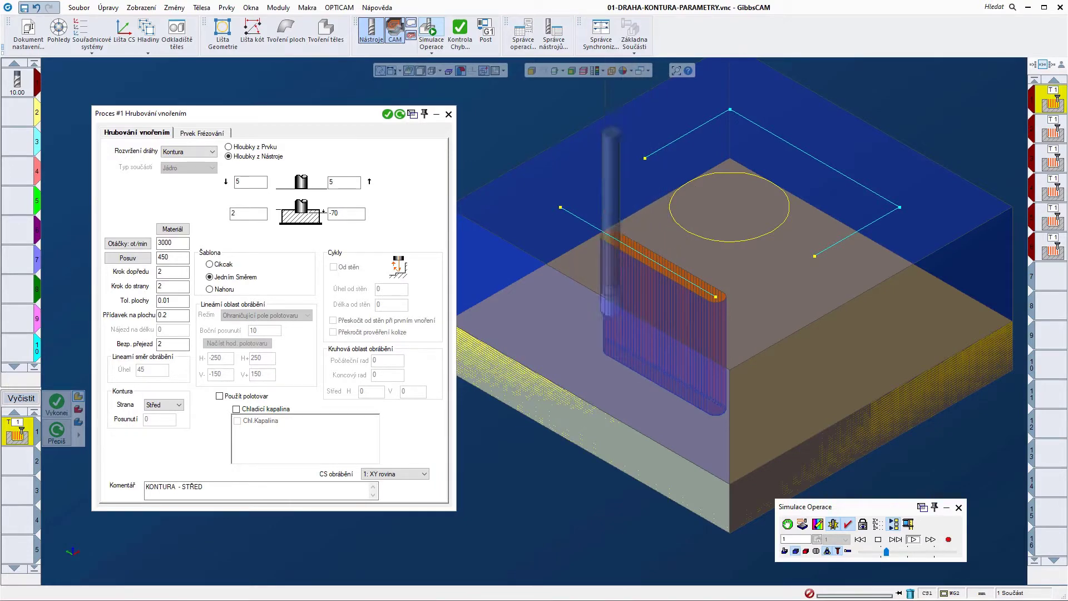
Step: Inspect operations 2 and 3 (Levý/Pravý, Posunutí 0.5) and simulate the right-side contour
left_click(1048, 132)
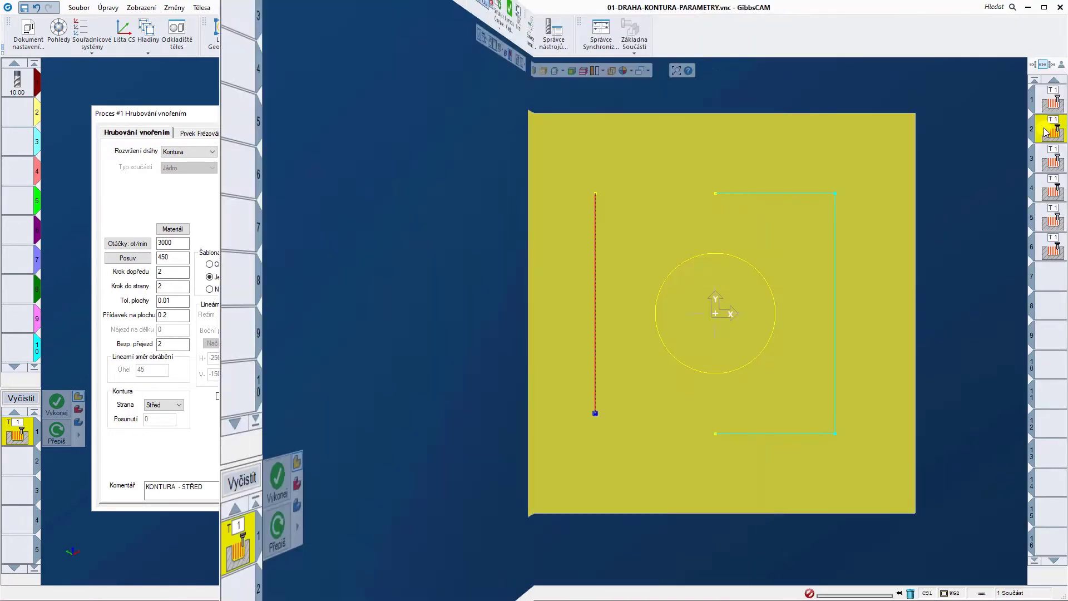
double_click(1048, 132)
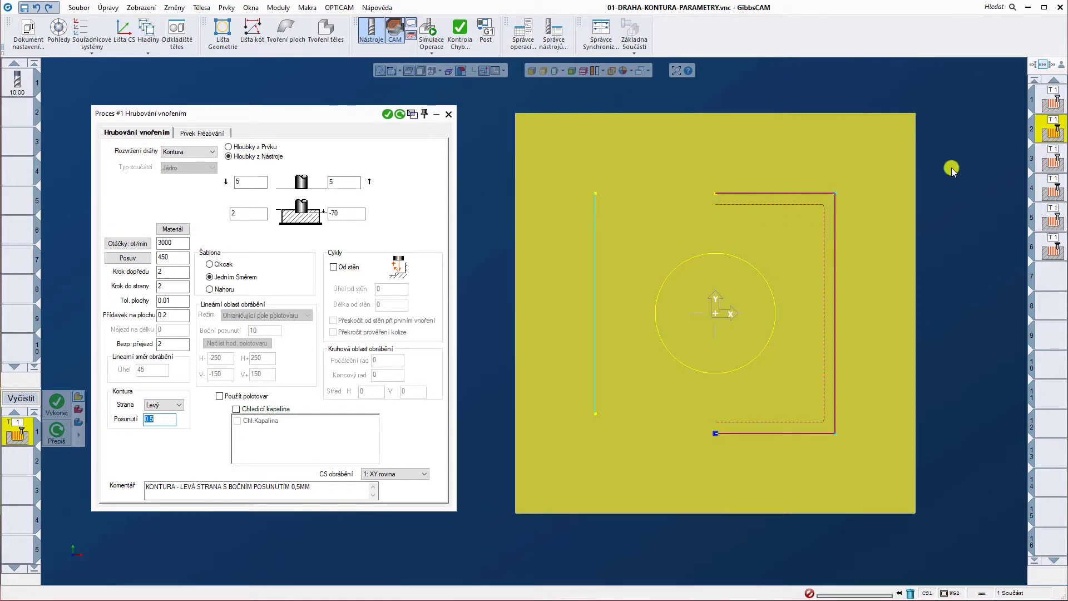
double_click(1052, 159)
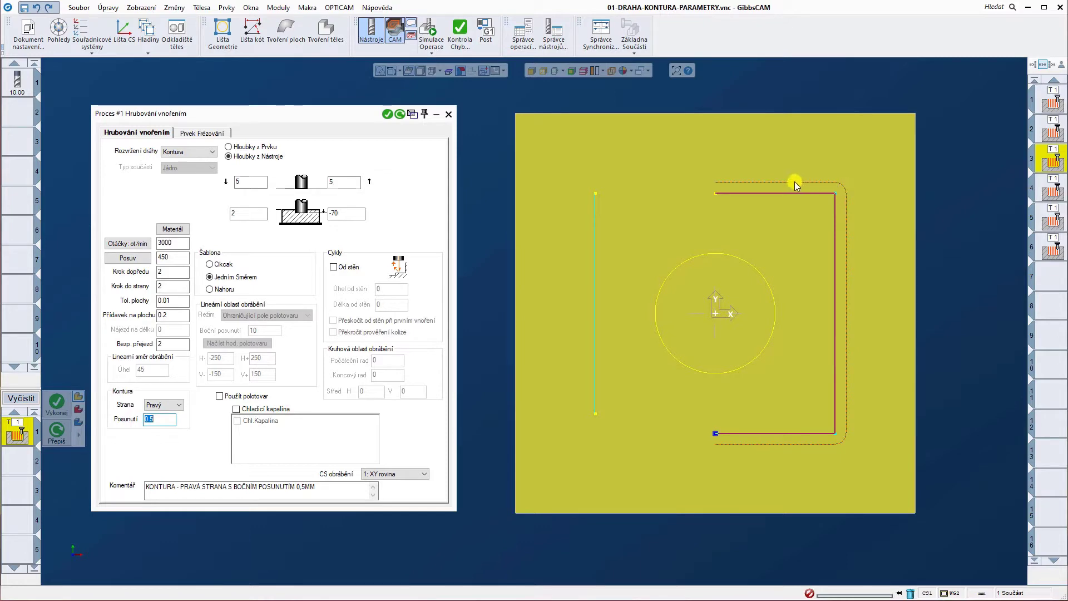
key("ctrl+r")
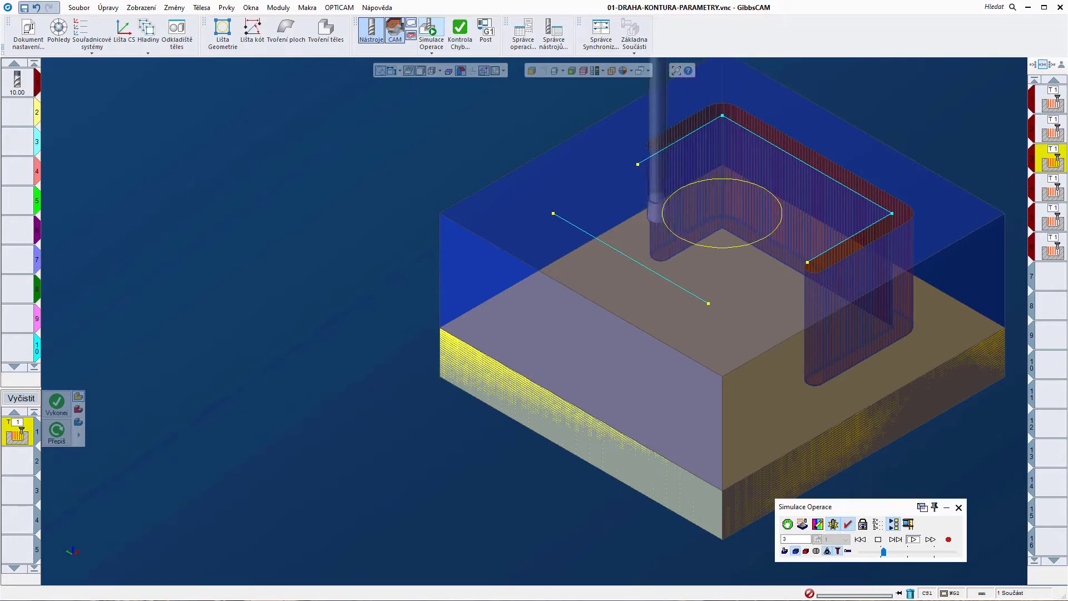
Step: Inspect circle operations 4 and 5 with their 0.5 side offset
left_click(959, 508)
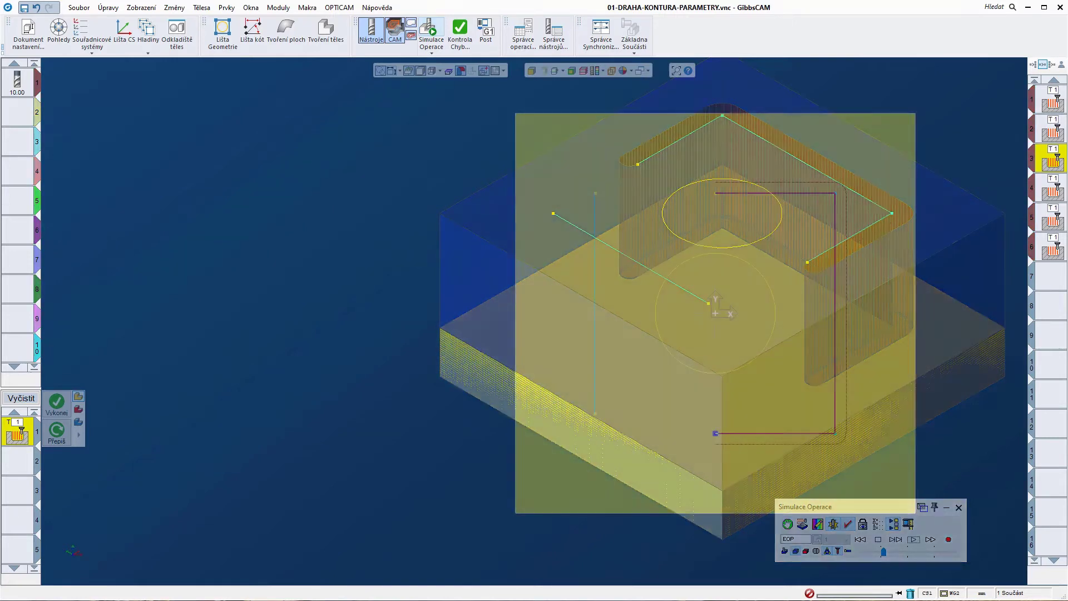
double_click(1047, 192)
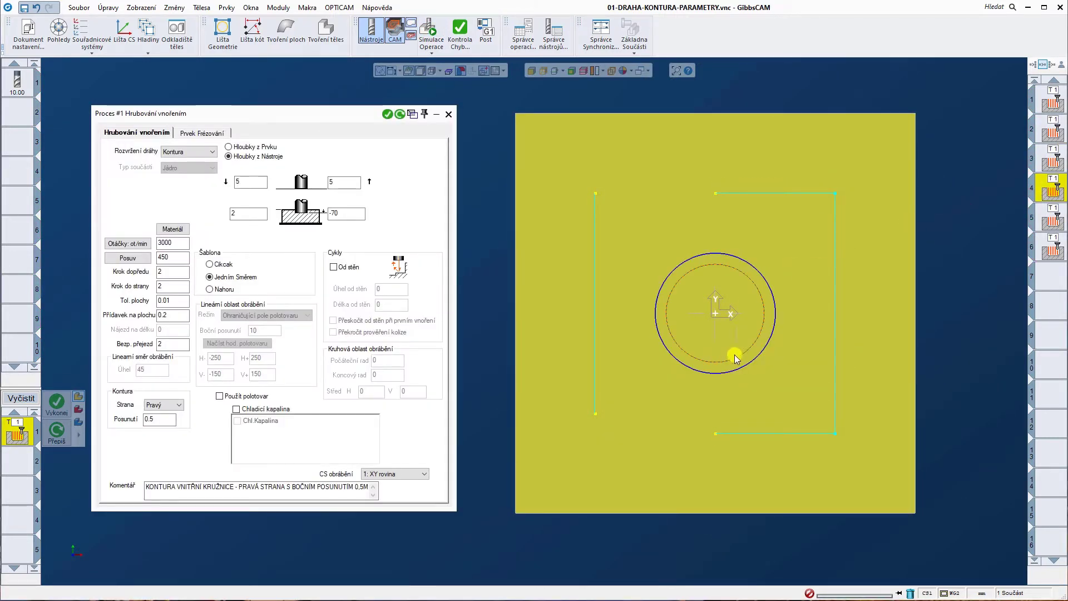
double_click(157, 421)
left_click(1054, 221)
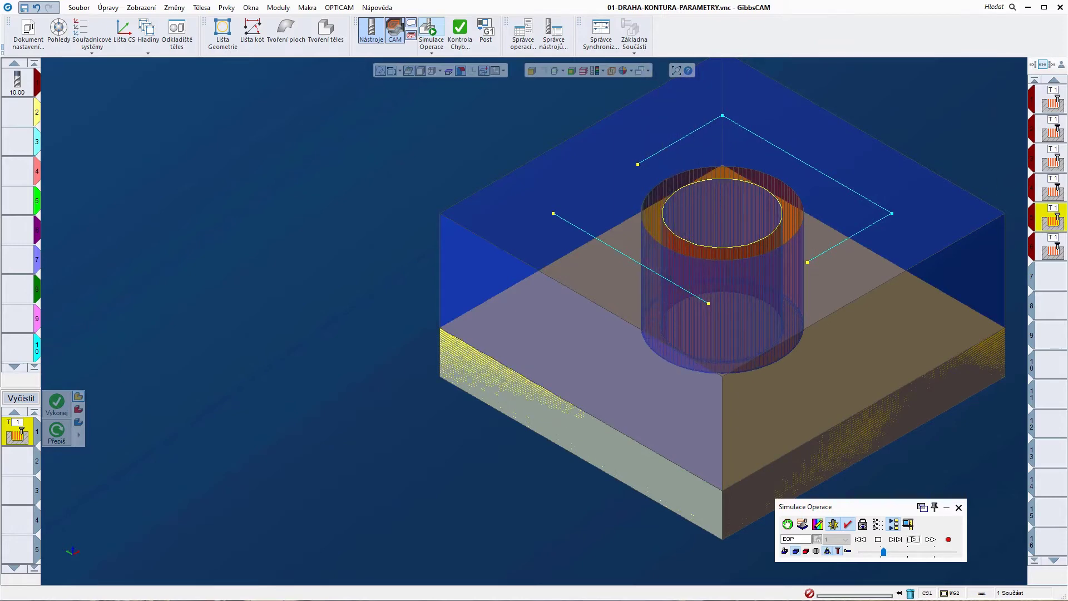
Step: Review operation 6's 45° wall retract and simulate its left-side cut
double_click(1052, 252)
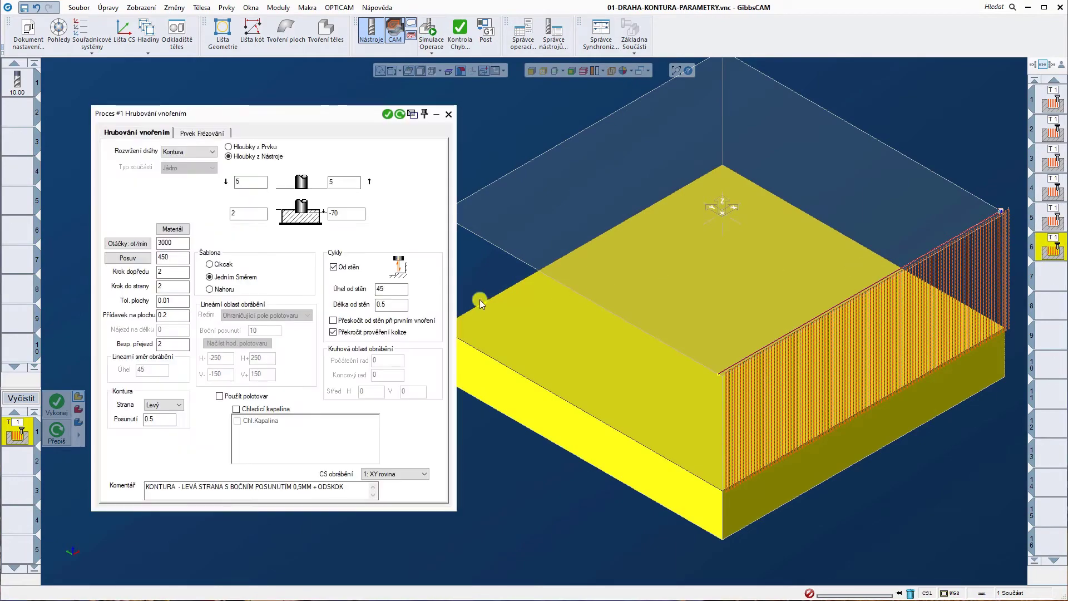
double_click(391, 289)
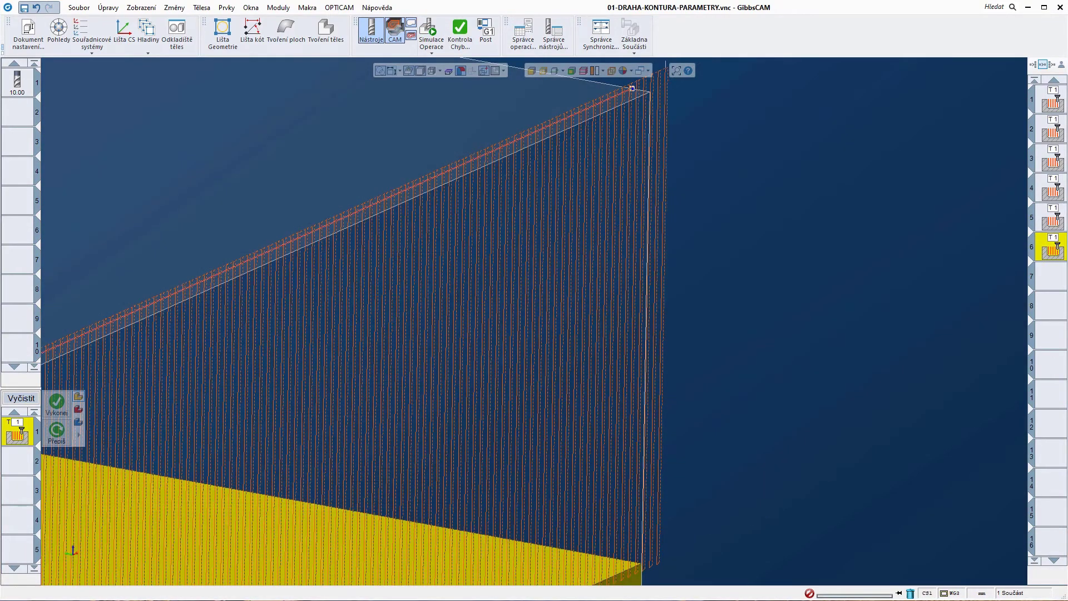
left_click(431, 32)
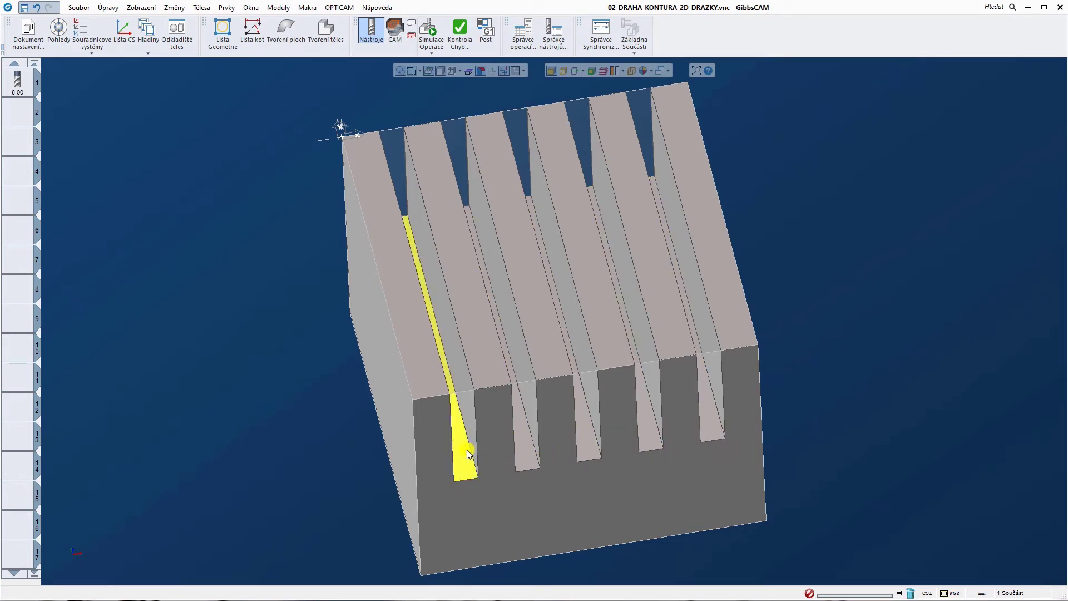
Step: Create a mid curve along the slot face
left_click(278, 7)
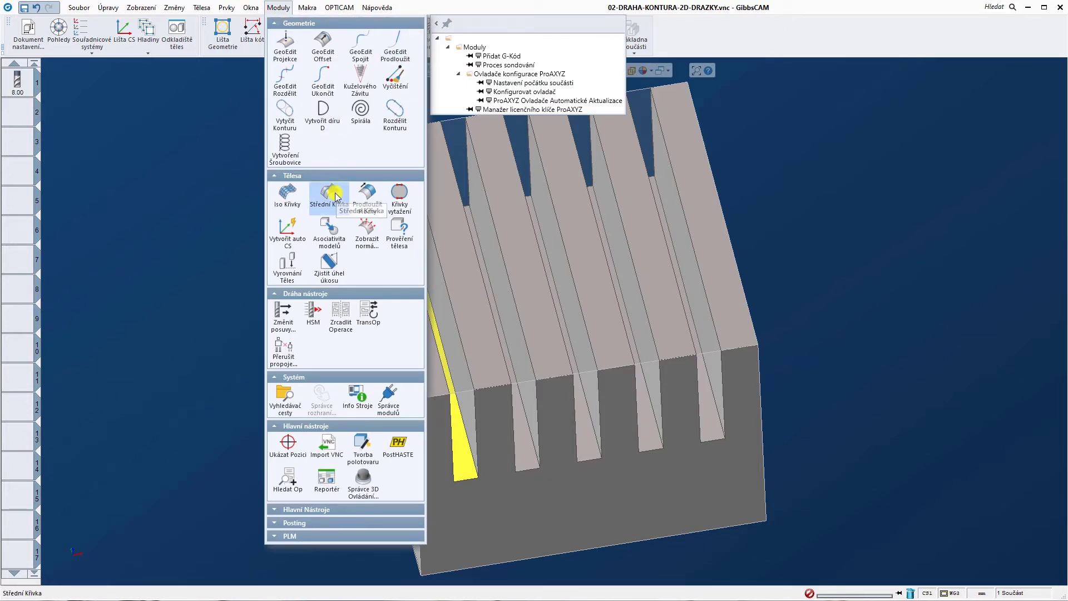
left_click(336, 196)
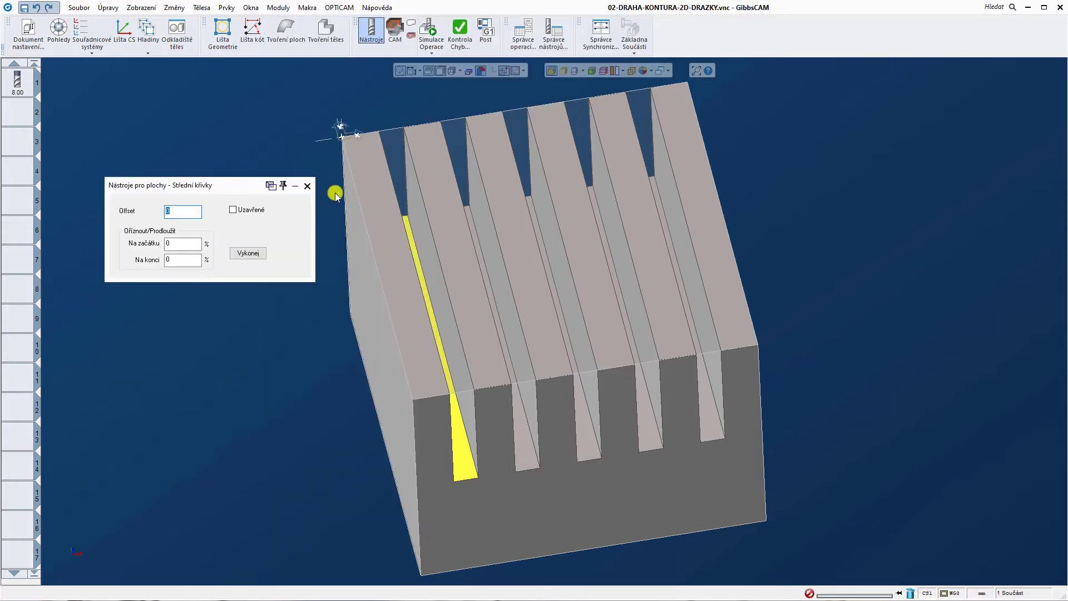
left_click(251, 255)
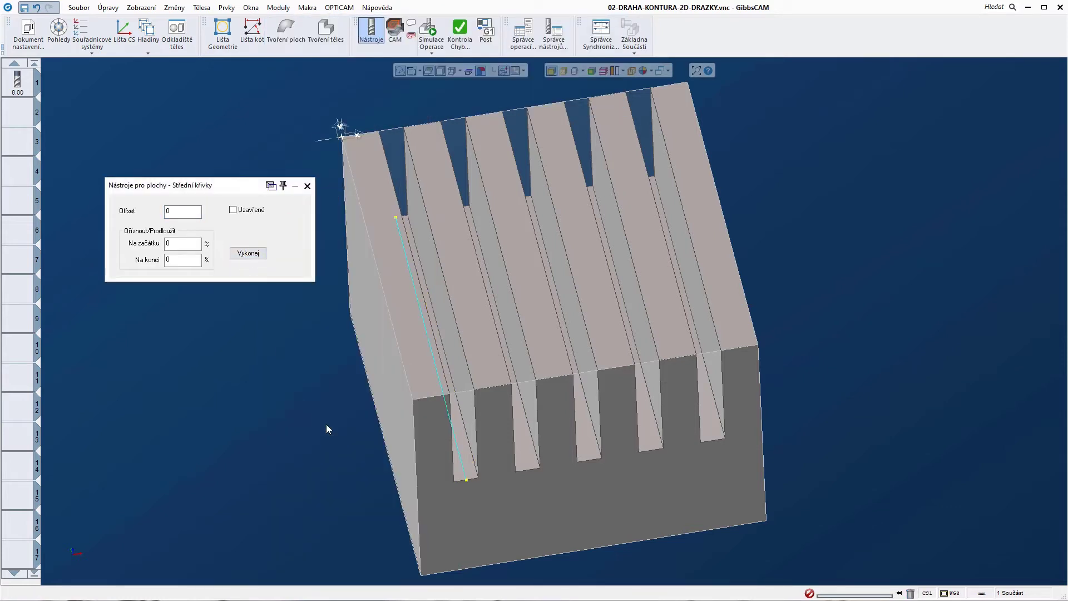
Step: Extend the slot centre line by 4 with Spojit joining it to the original
left_click(278, 8)
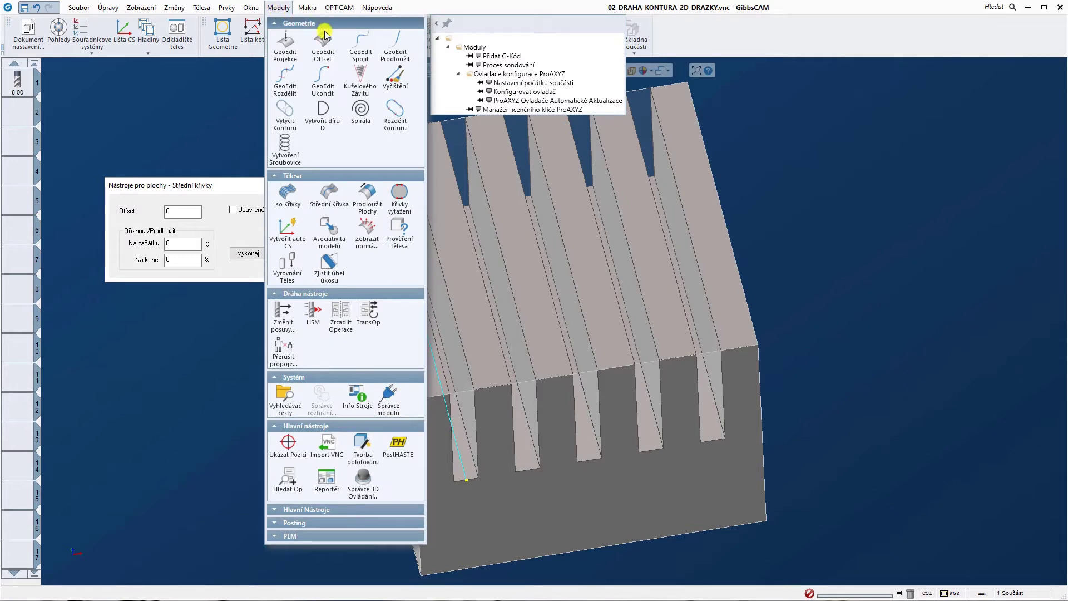
left_click(392, 53)
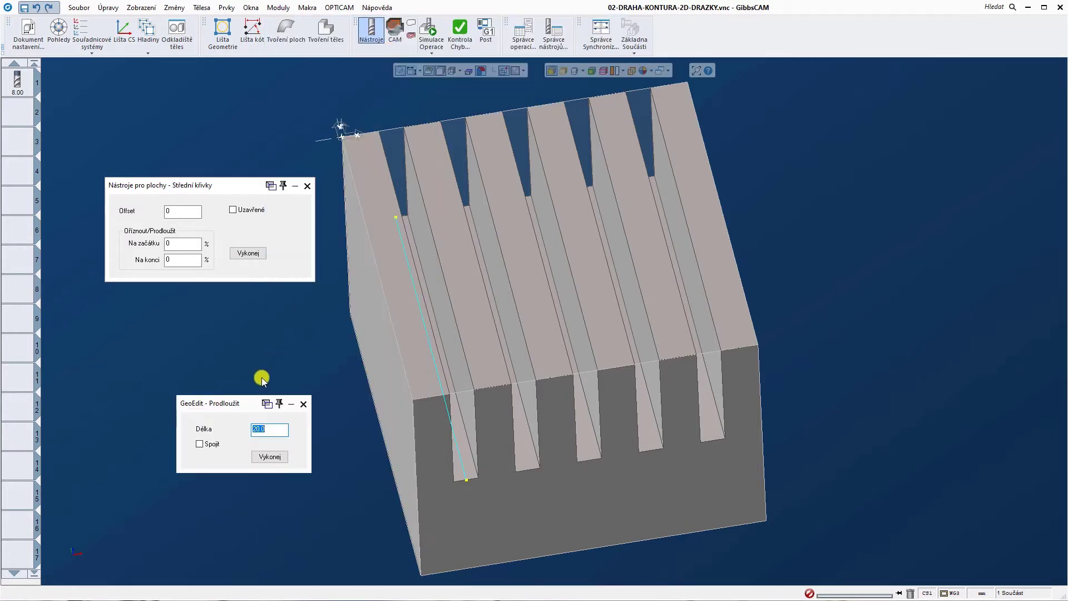
left_click(211, 444)
left_click(262, 433)
type("4")
left_click(464, 476, "ctrl")
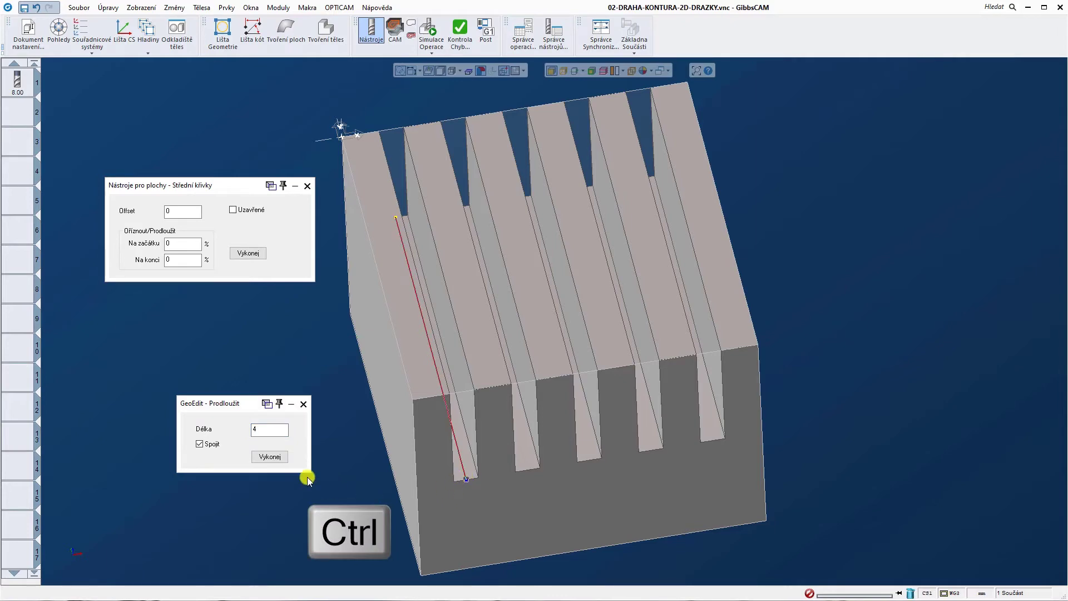
left_click(270, 457)
left_click_drag(405, 437, 504, 518)
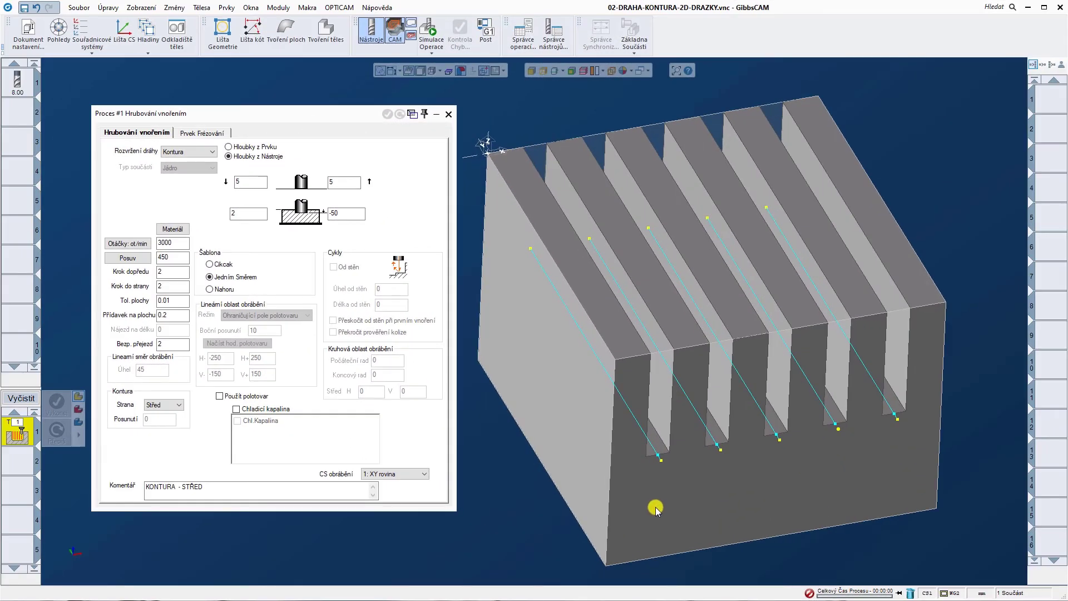
Step: Generate Kontura roughing toolpaths in every slot and play the cutting simulation
left_click(656, 509)
right_click(661, 460)
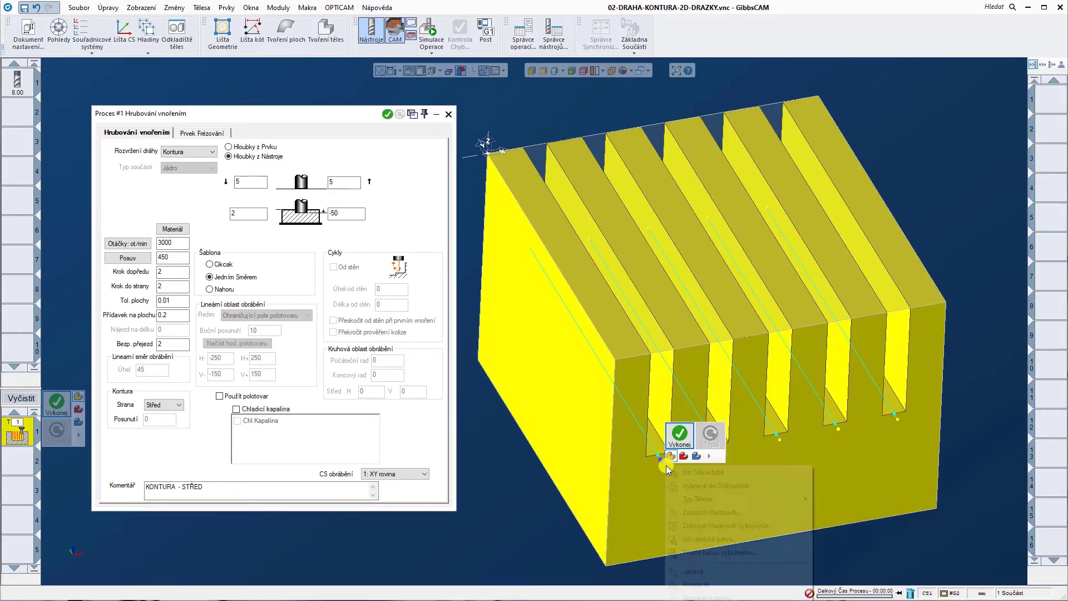
left_click(683, 432)
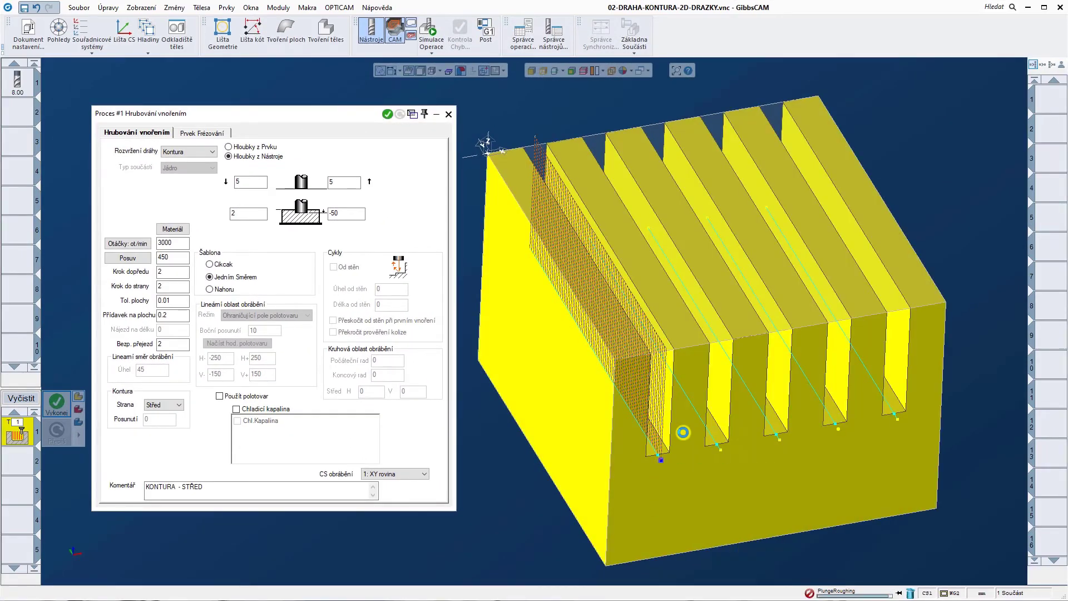
right_click(721, 454)
left_click(734, 424)
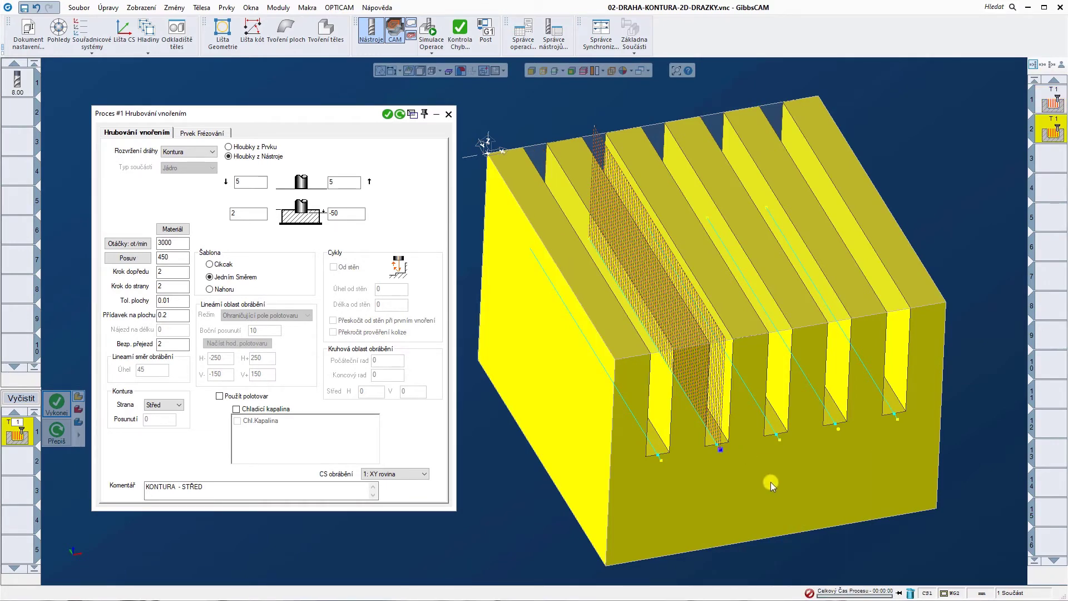
left_click(781, 445)
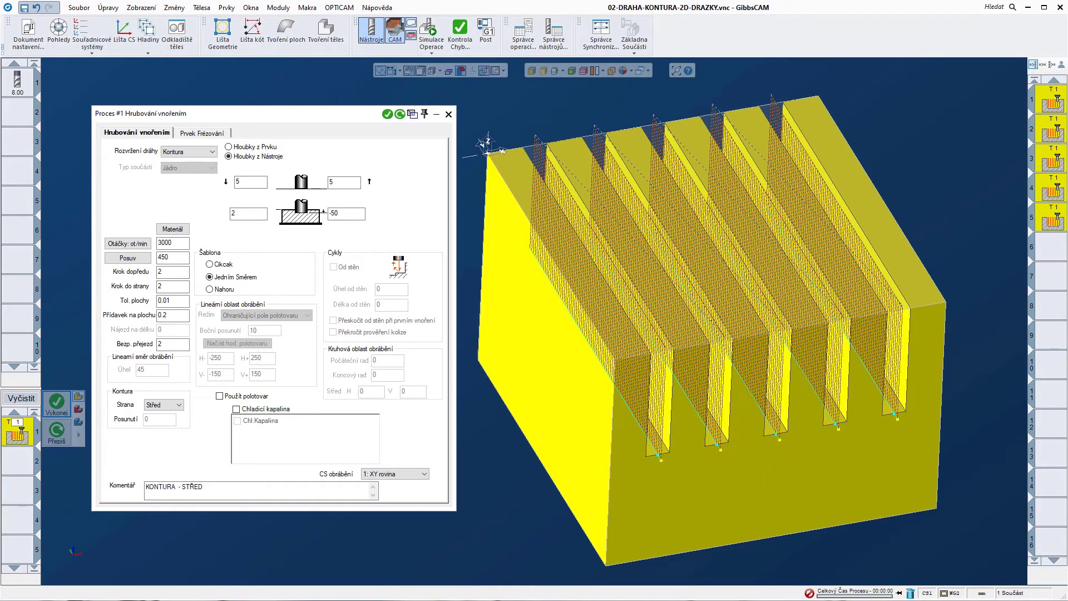
left_click(432, 32)
left_click(914, 539)
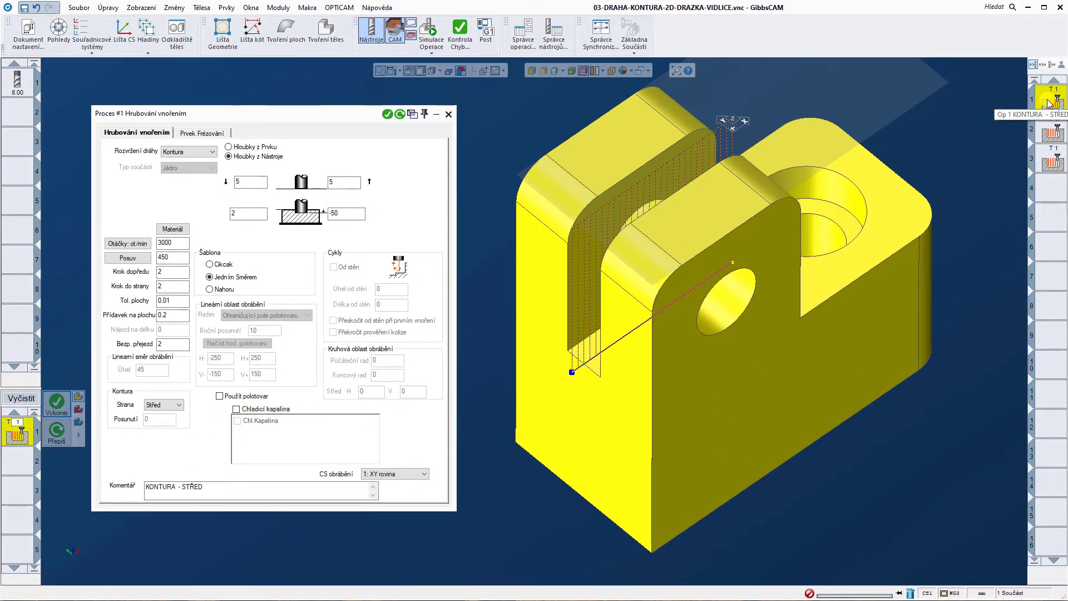
Step: Inspect the fork's left and right 0.3-offset contour operations and simulate them
double_click(1049, 131)
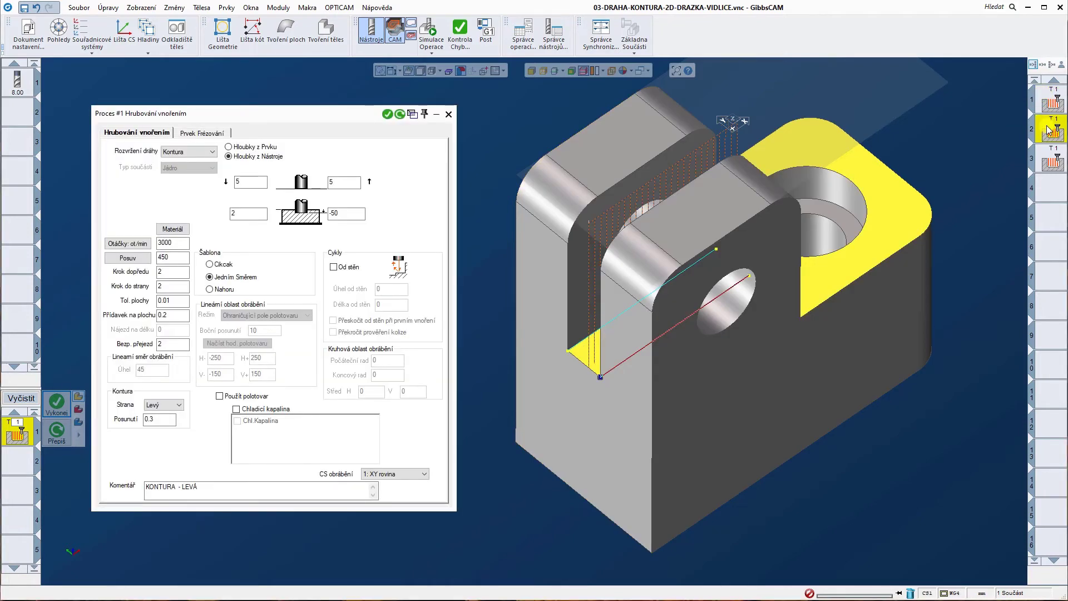
double_click(1049, 159)
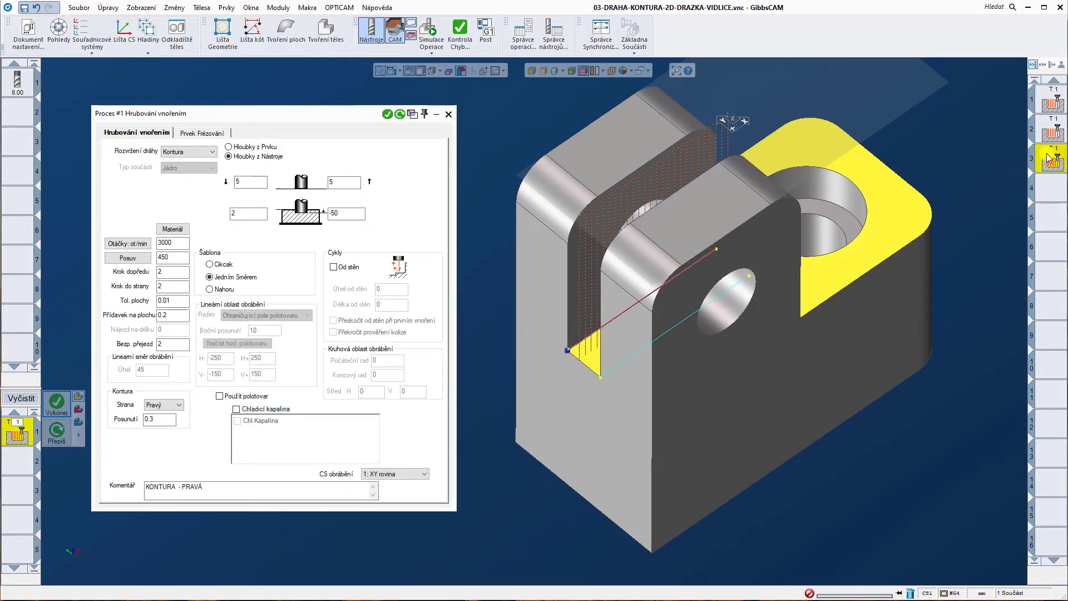
left_click(432, 32)
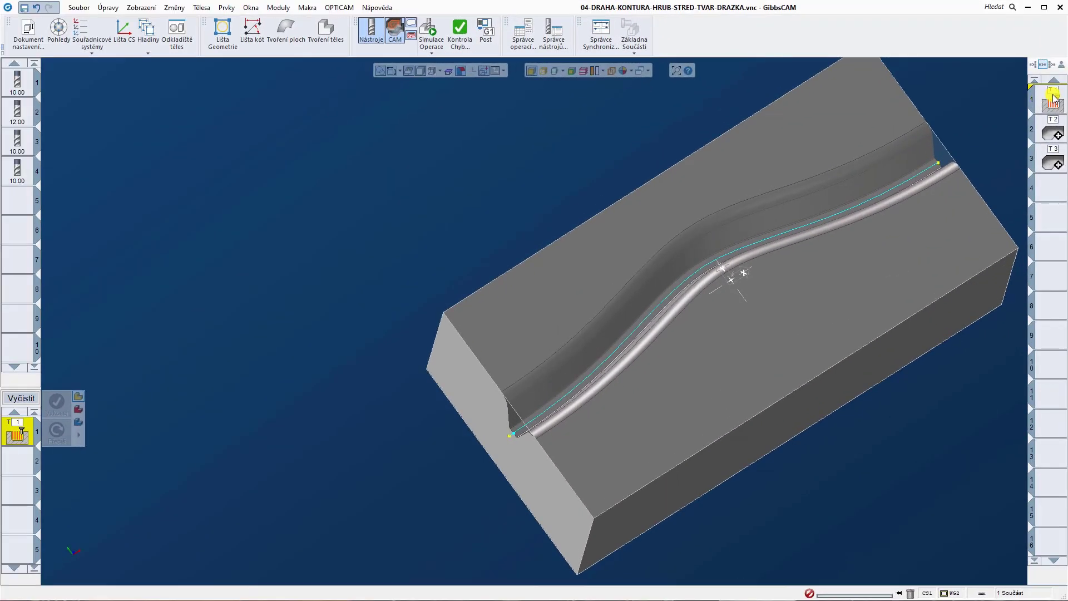
Step: Open the groove's first roughing process and simulate it at faster speed
double_click(1054, 99)
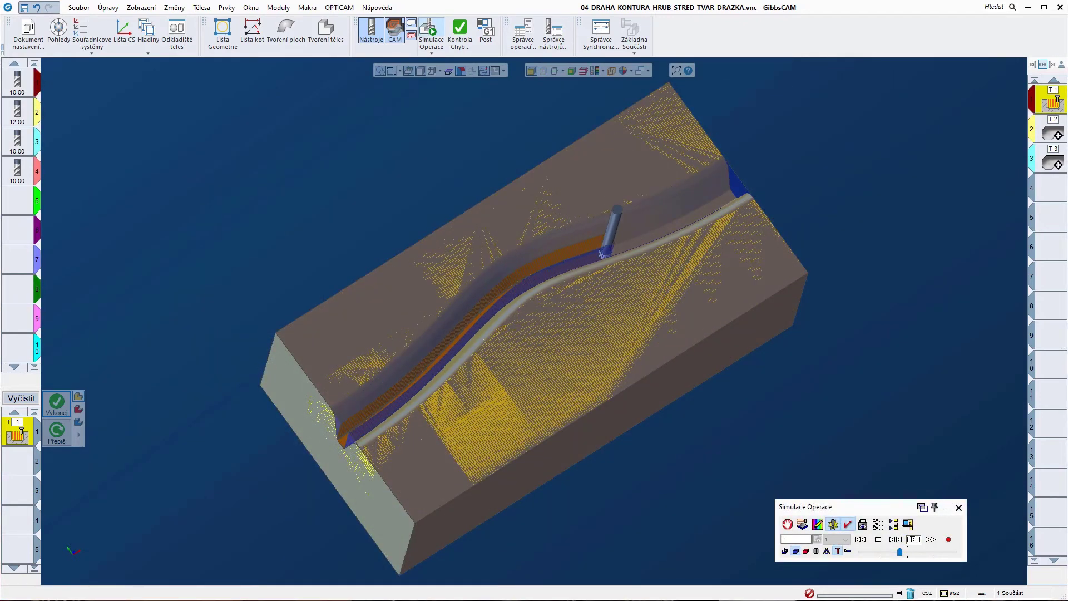
left_click(927, 552)
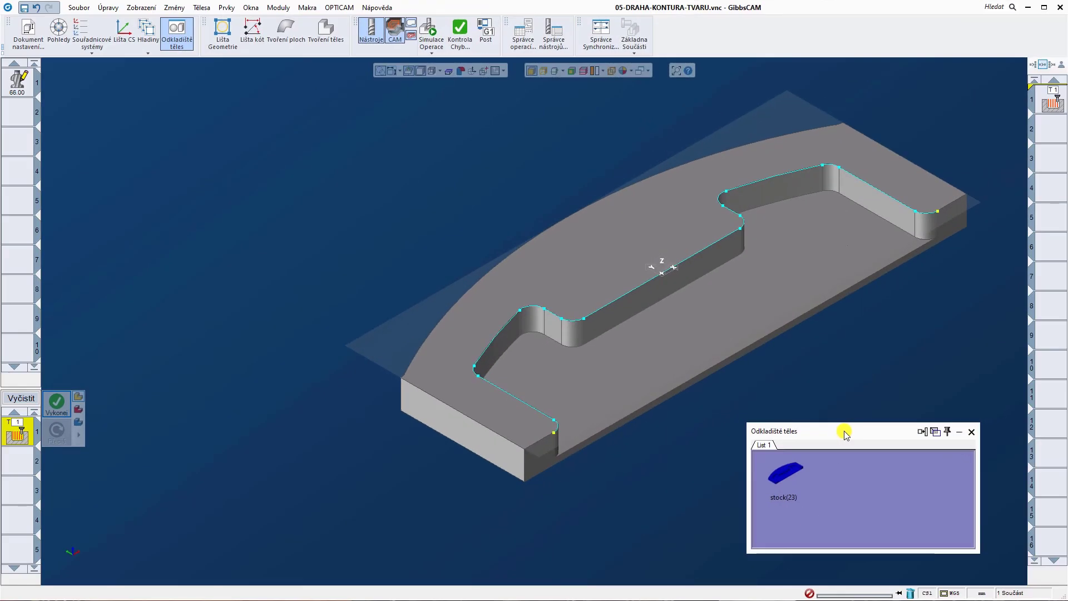
Step: Place and re-store stock(23), select the outline, and create a T1 roughing process
double_click(786, 473)
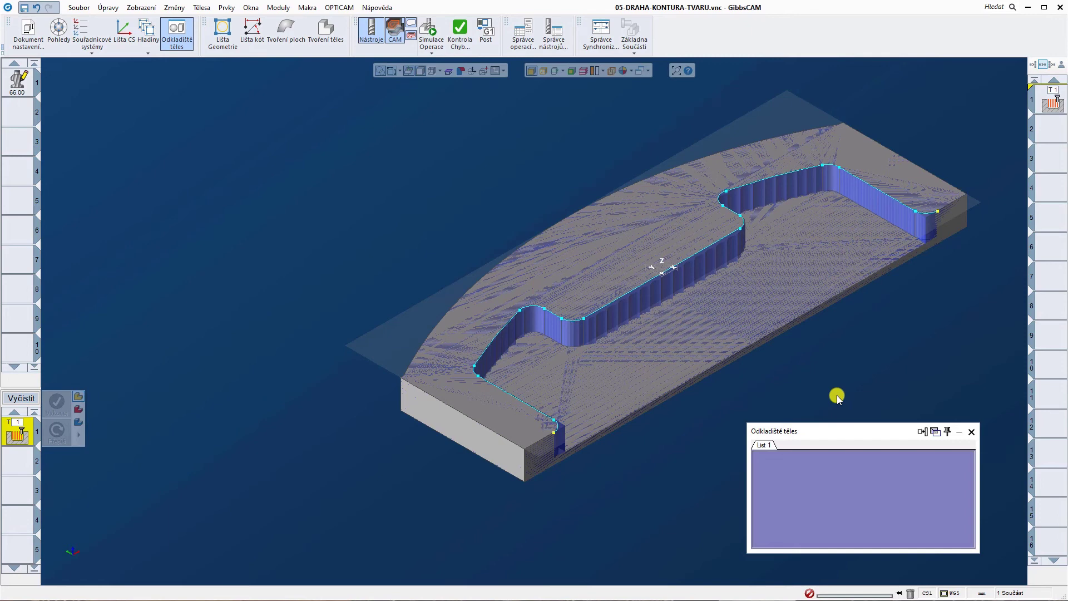
left_click_drag(655, 293, 830, 494)
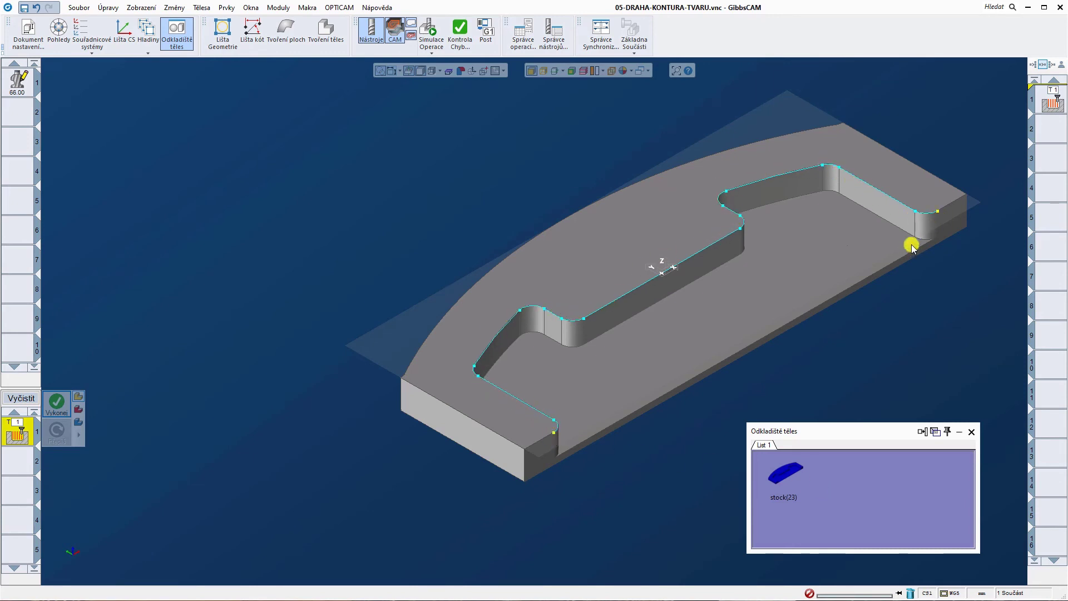
left_click(560, 441)
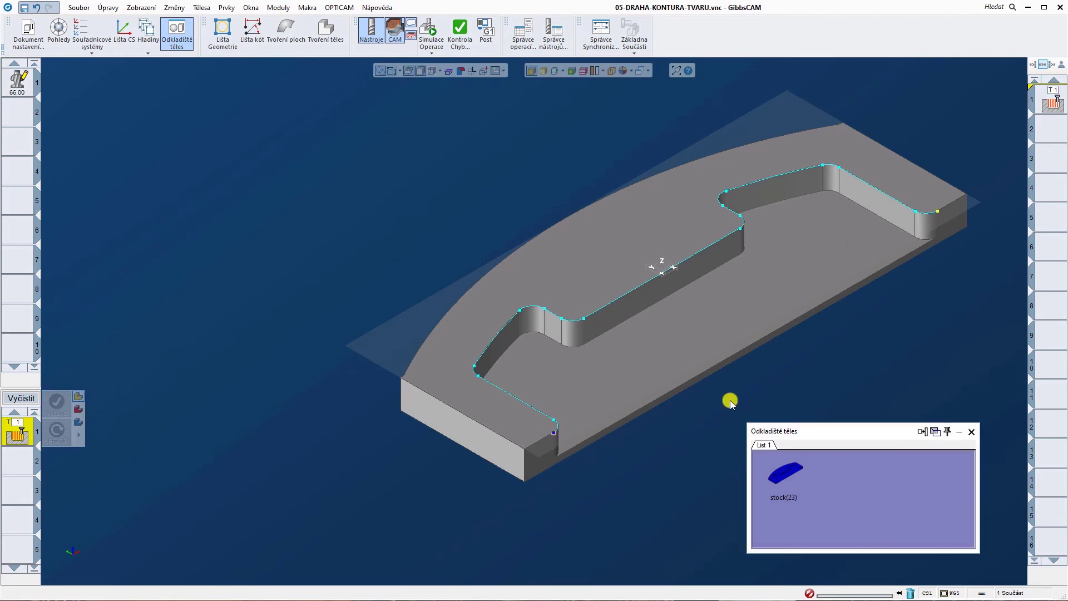
left_click(1050, 106)
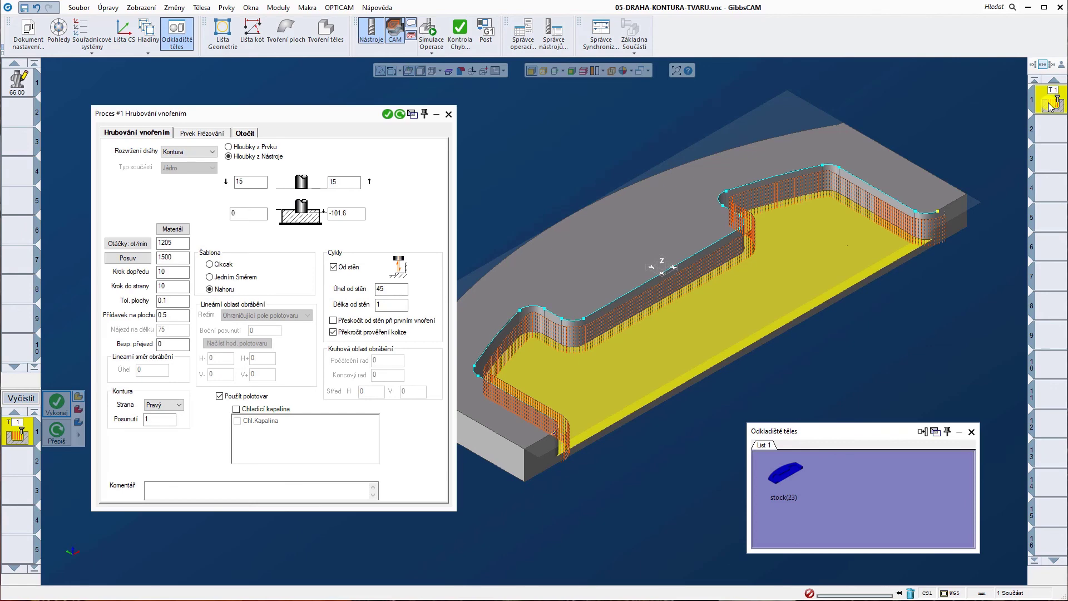